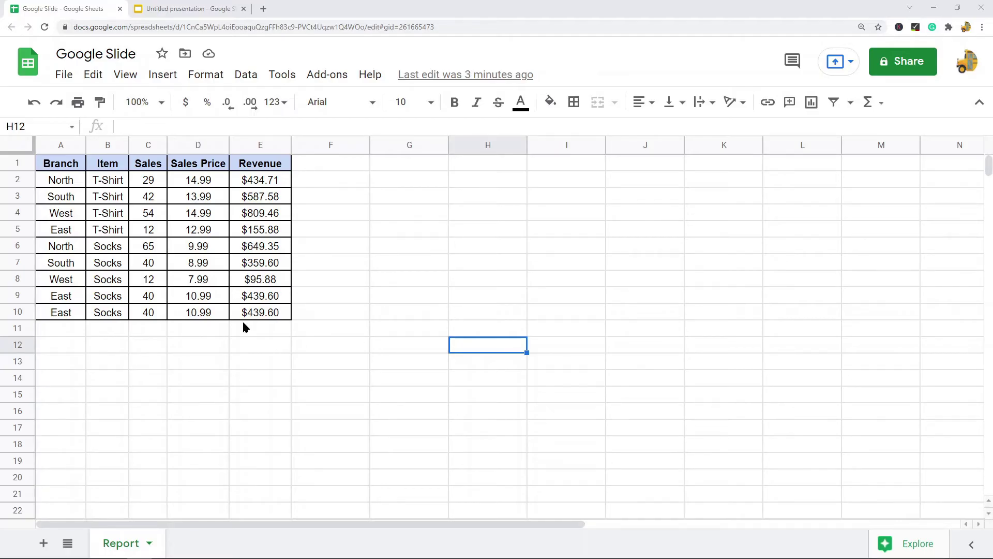
- Select cells A1:E12 on the Report sheet, covering the Sales table and two blank rows
left_click_drag(42, 169, 272, 344)
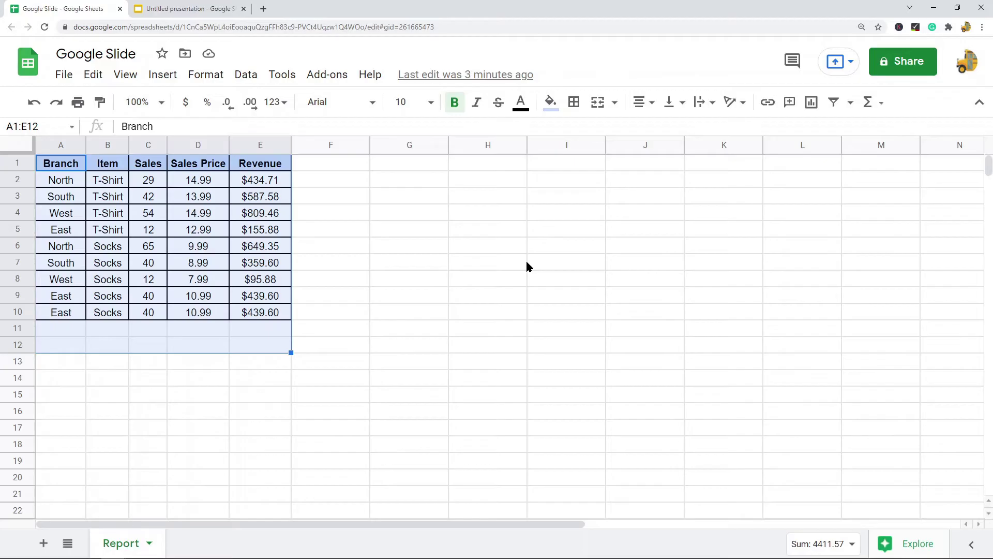
- Add a new second slide after slide 1 in the presentation
left_click(207, 8)
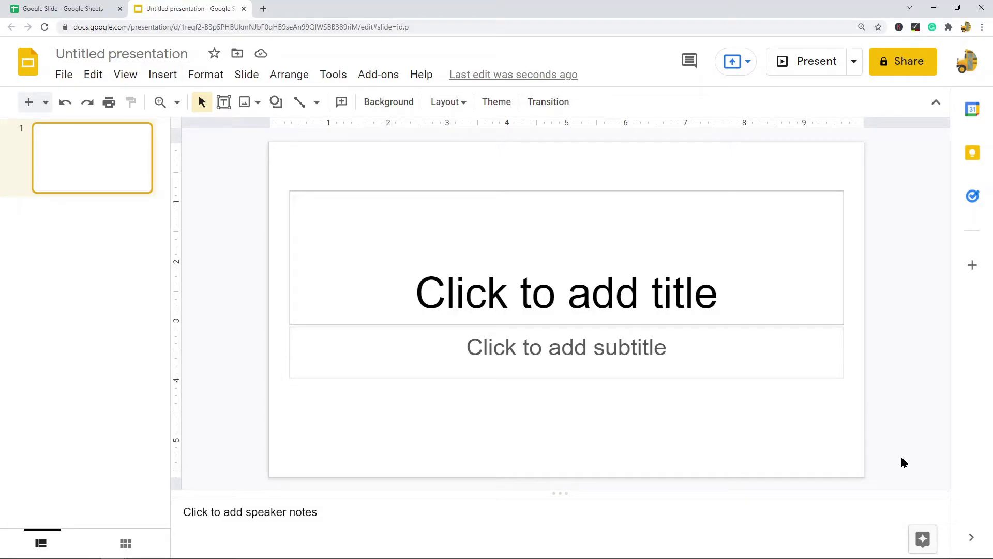
right_click(67, 152)
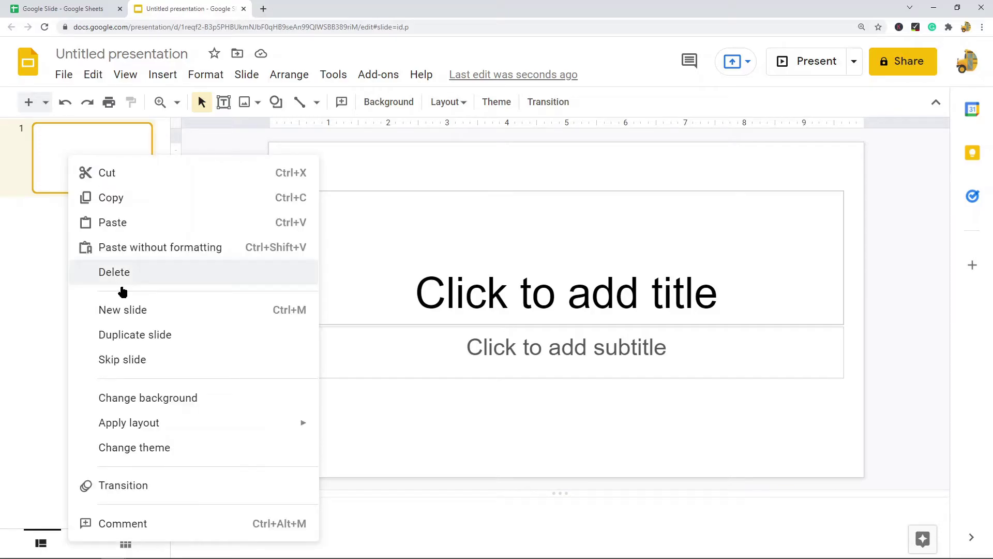
left_click(123, 312)
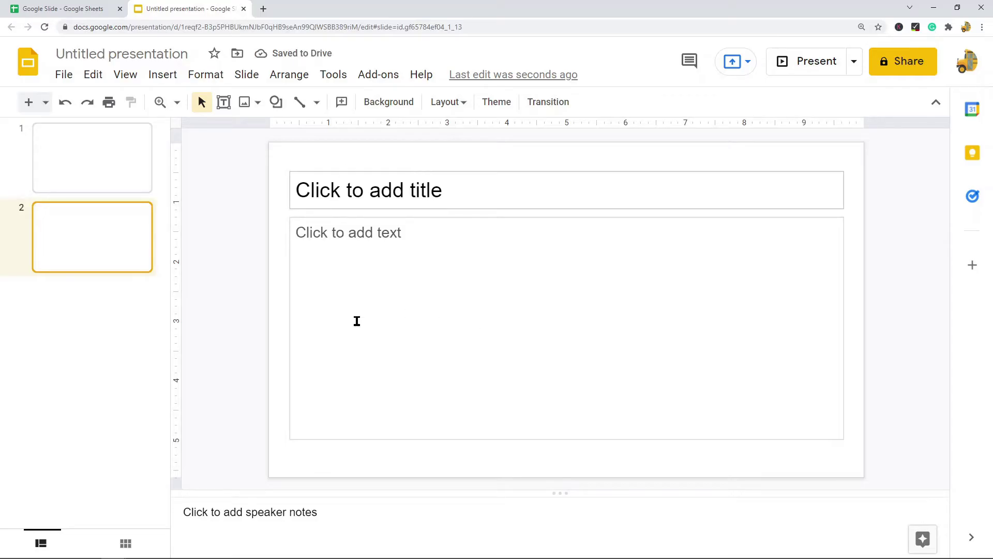
- Delete the title and body placeholders from the new slide
left_click(394, 173)
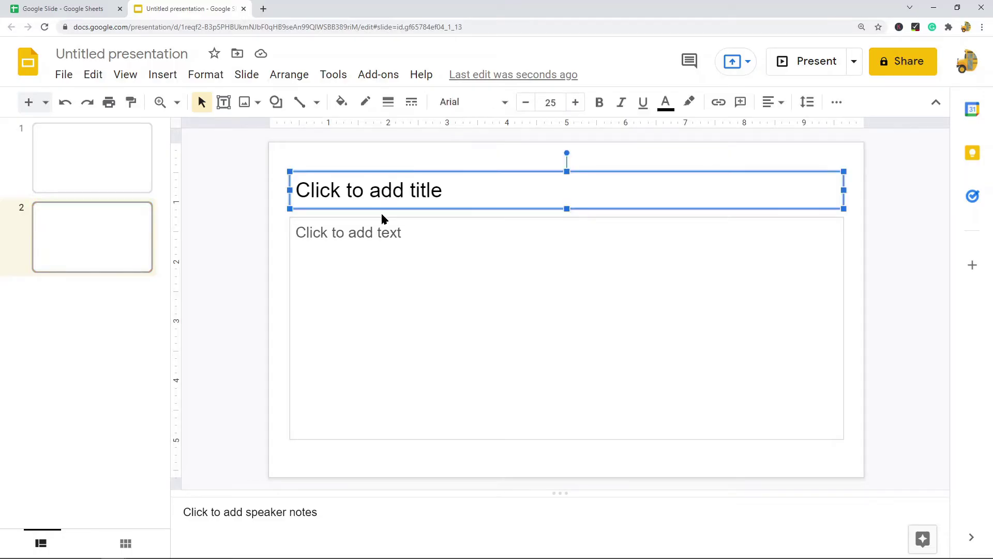
left_click(376, 221, "shift")
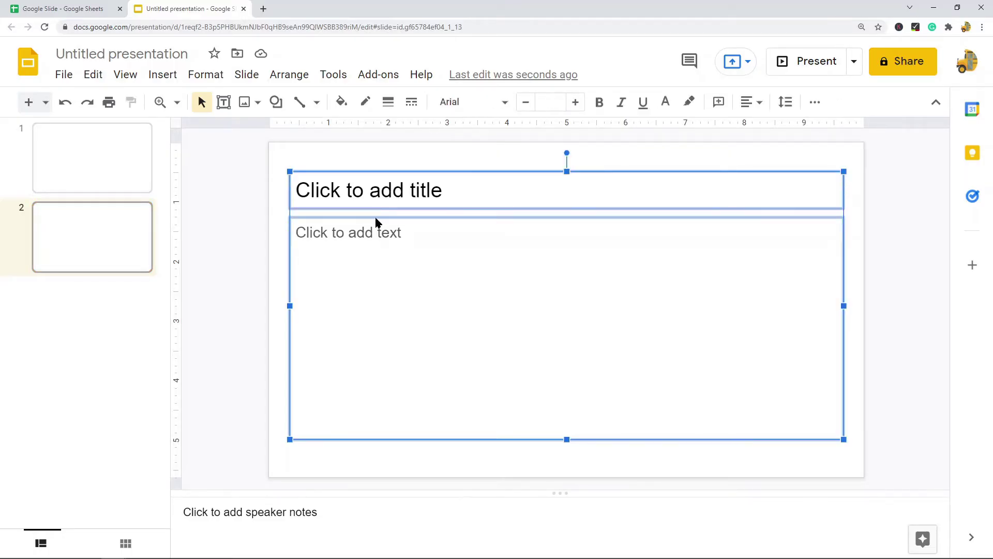
key("Delete")
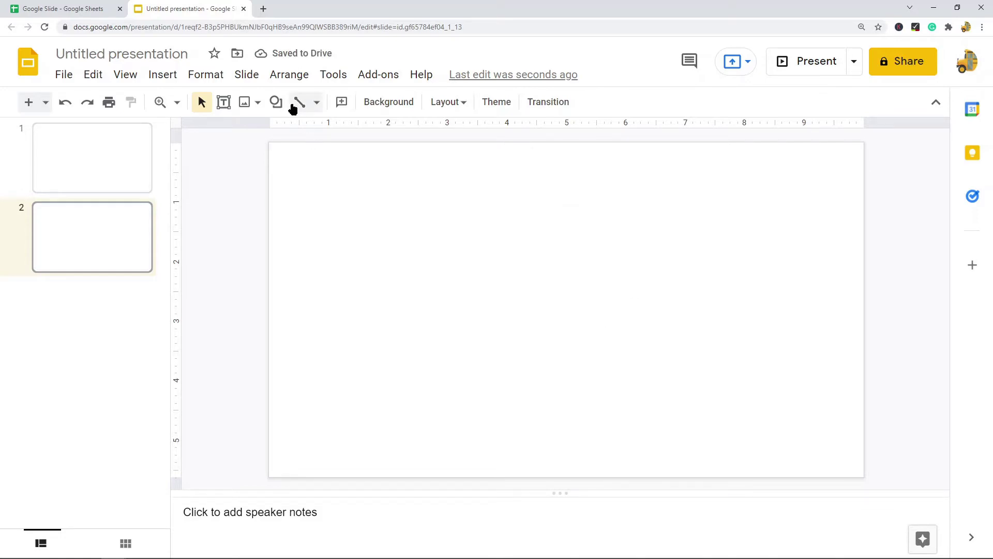
- Copy the Sales table range A1:E10 from the Report sheet
left_click(75, 8)
left_click(462, 248)
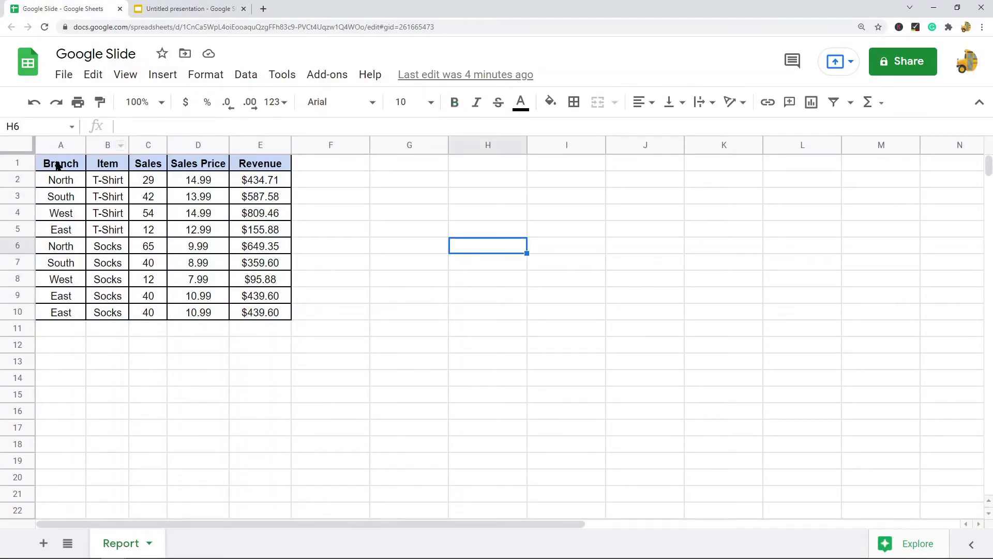
left_click_drag(58, 165, 268, 312)
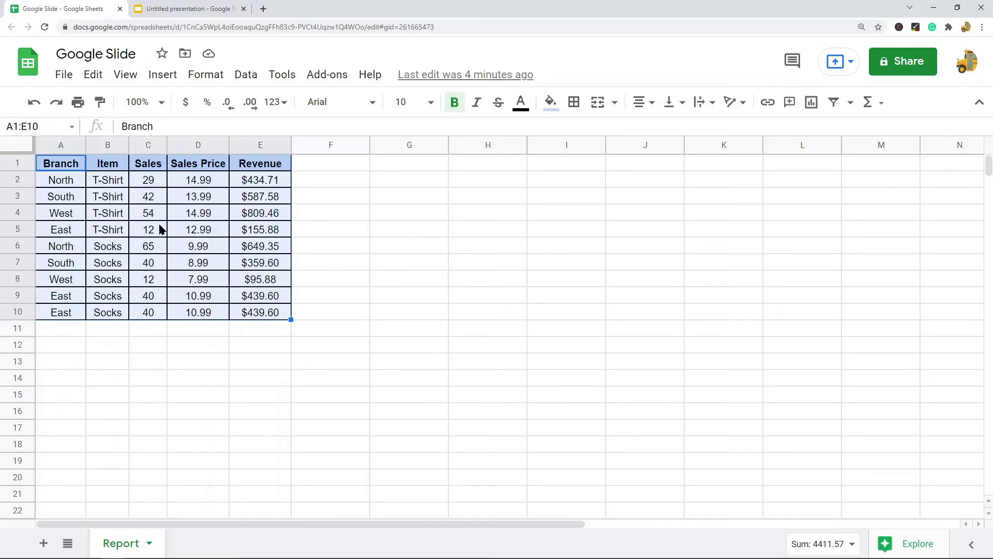
right_click(162, 199)
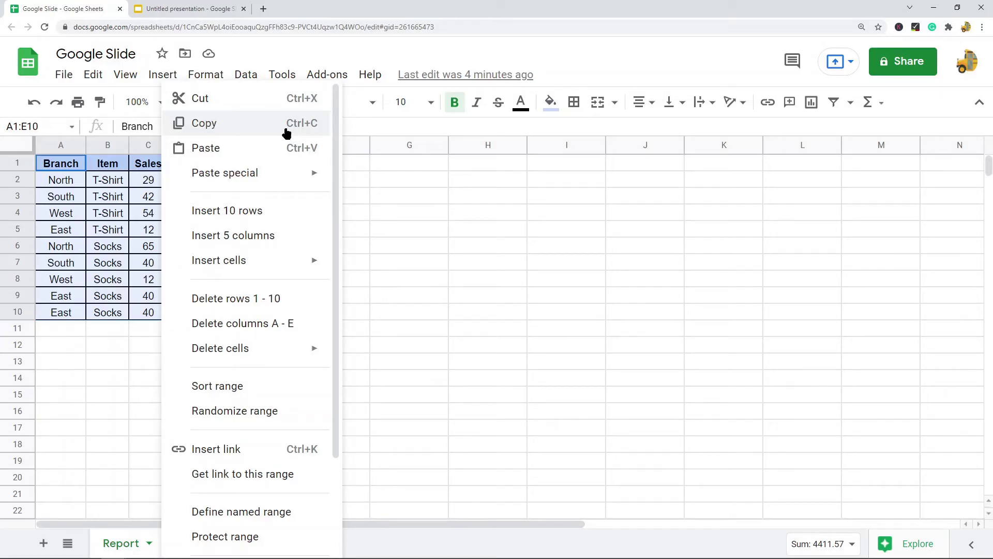
left_click(262, 124)
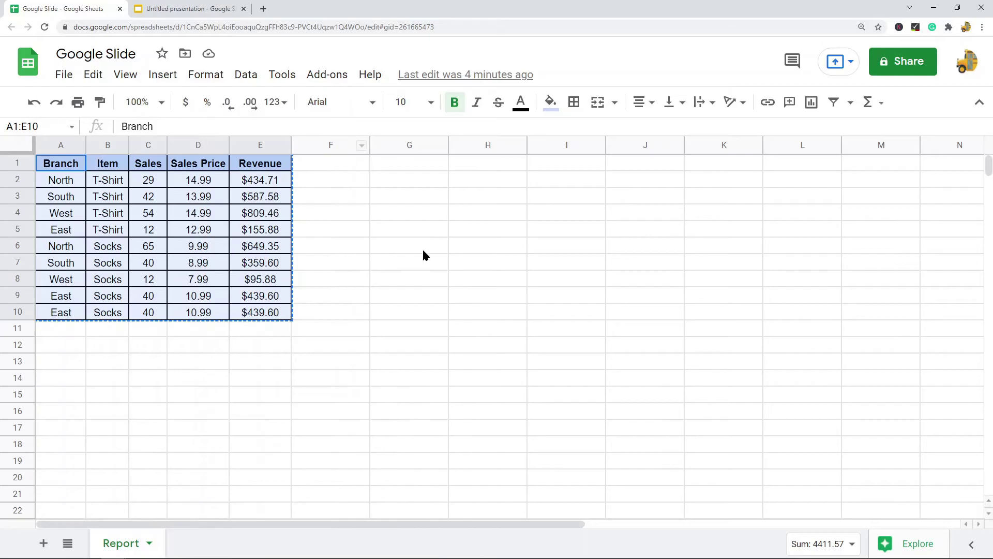
- Paste the copied Sales table onto slide 2 with the Link to spreadsheet option
left_click(182, 9)
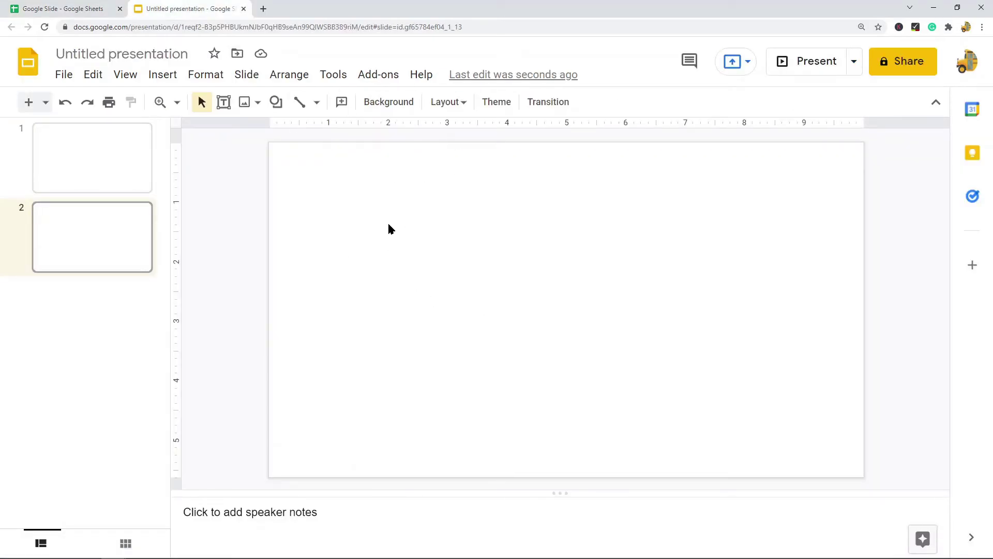
right_click(380, 199)
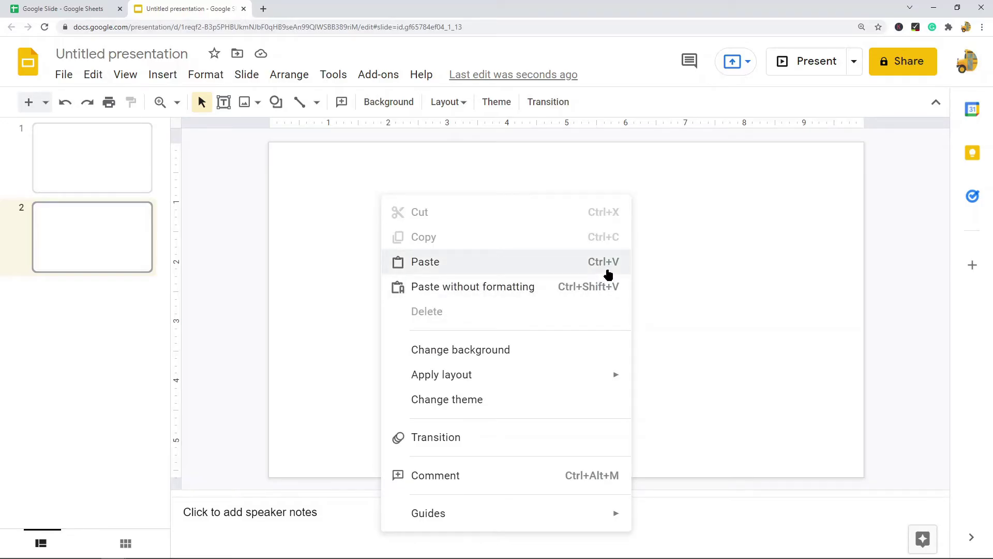
left_click(533, 268)
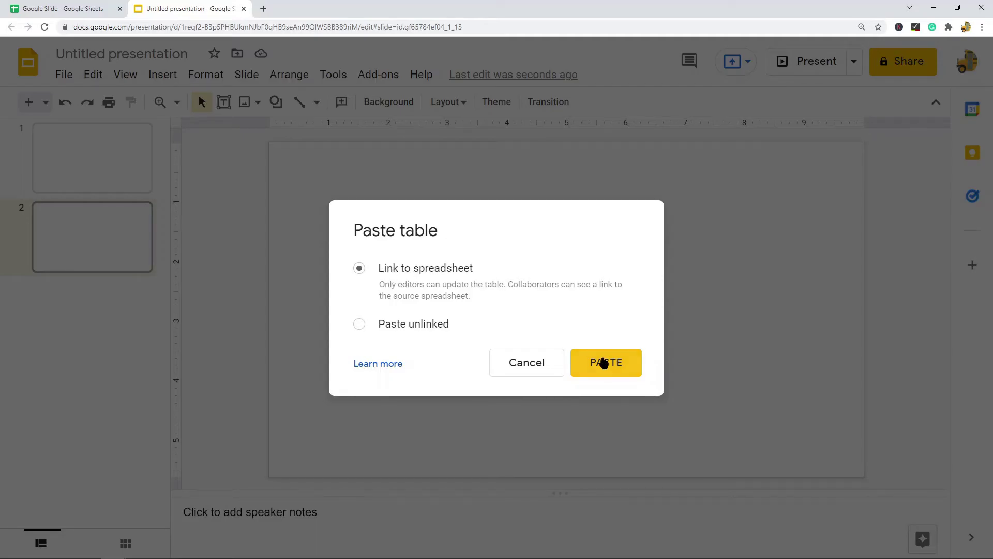
left_click(622, 362)
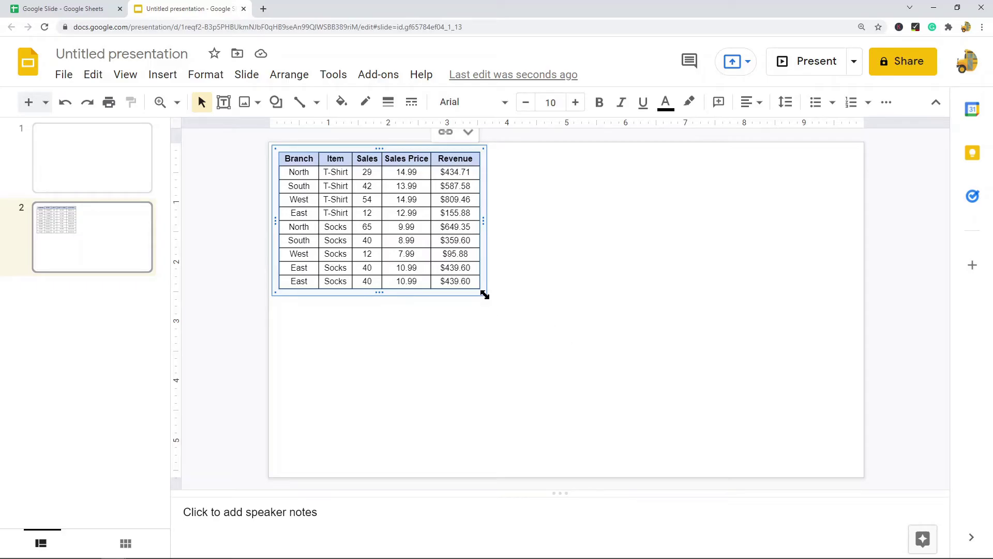
- Enlarge the linked table from its corner and drag it toward the slide centre
left_click_drag(486, 295, 572, 362)
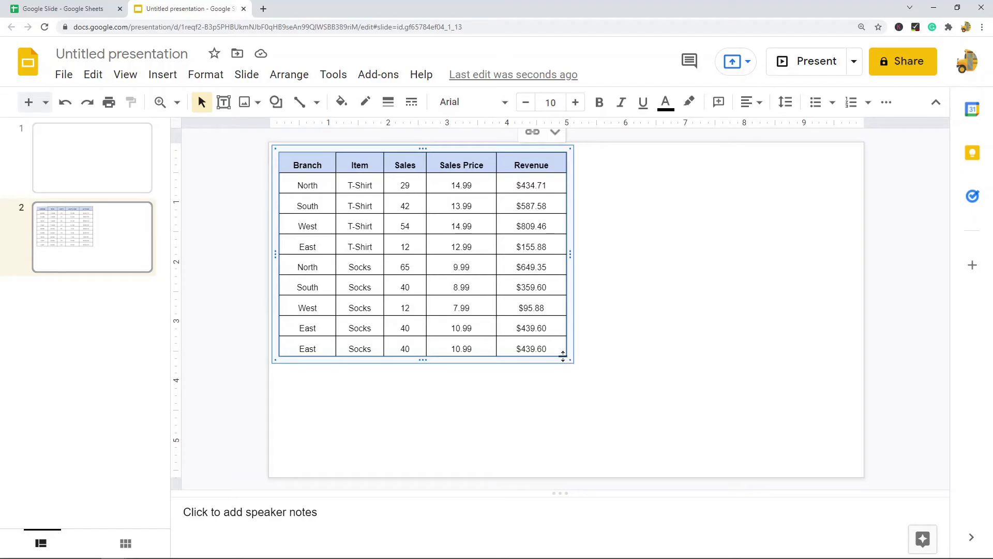
left_click_drag(567, 356, 702, 402)
left_click(771, 268)
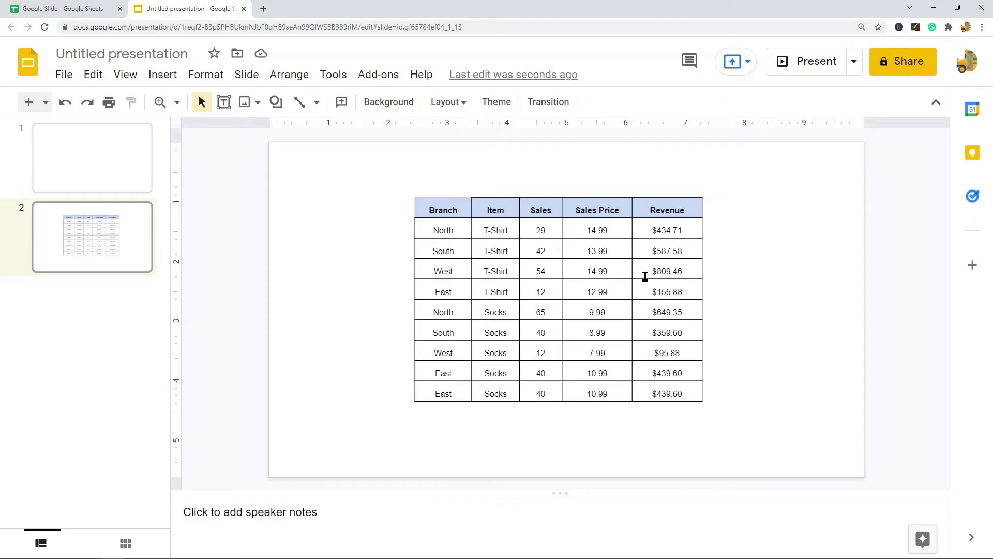
- Replace the East Socks sales value in C10 with 100, then return to the slides
left_click(543, 251)
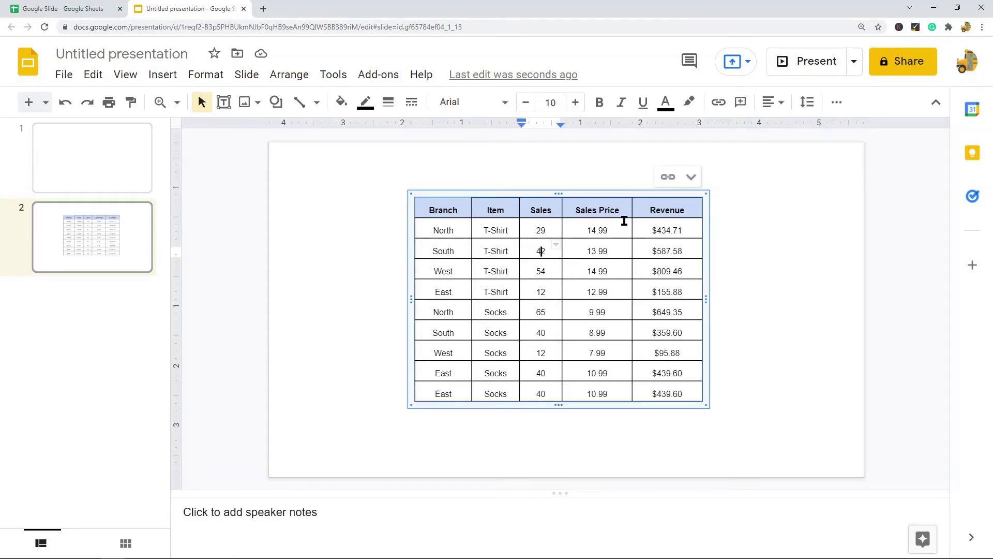
left_click(73, 9)
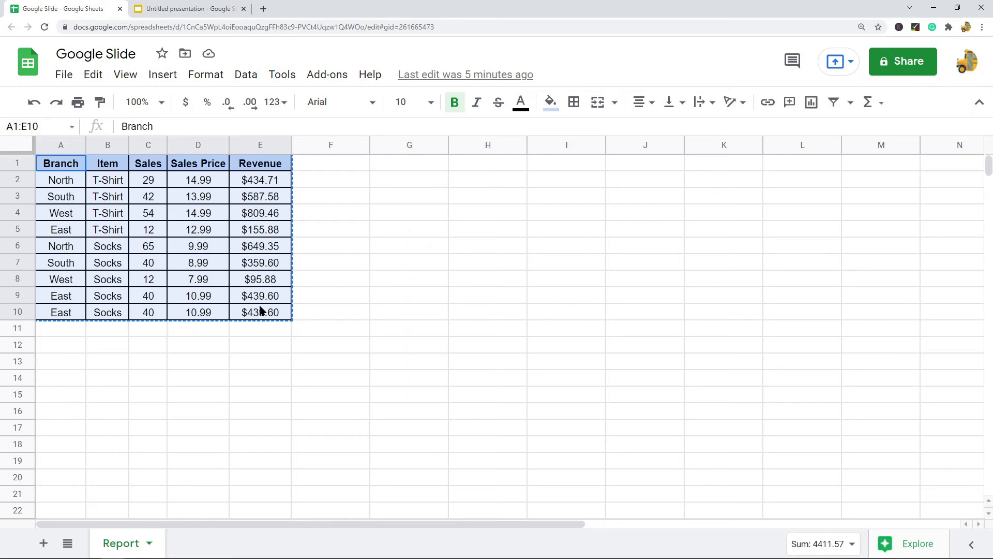
left_click(201, 361)
left_click(148, 312)
double_click(148, 312)
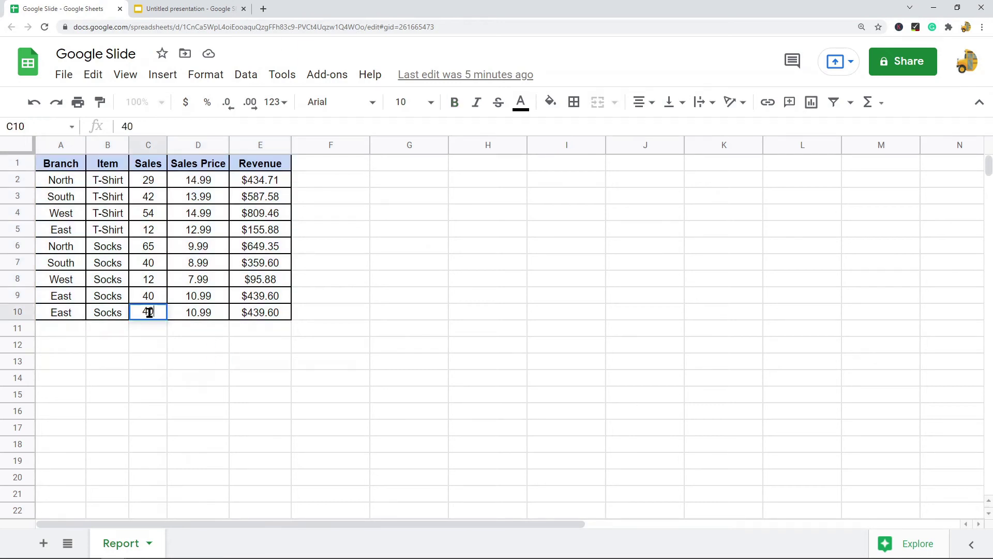
left_click_drag(154, 312, 135, 313)
type("100")
left_click(246, 377)
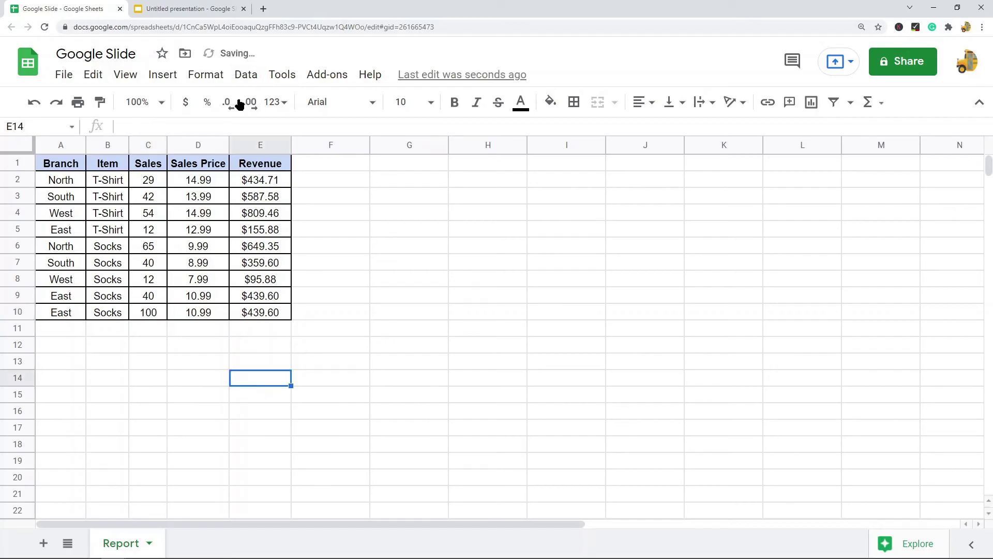
left_click(233, 9)
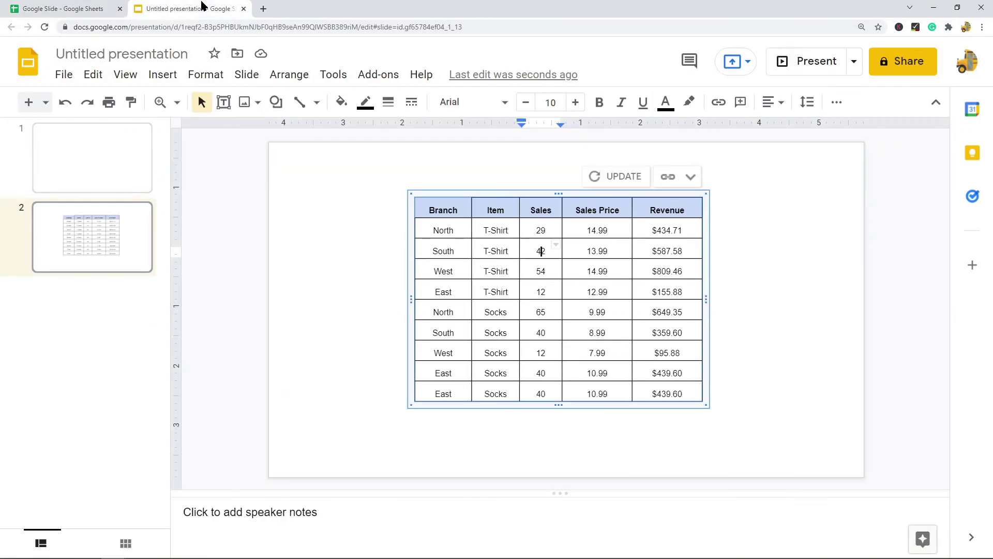
- Update the linked table to show the 100 sales and nudge it slightly up
left_click(617, 177)
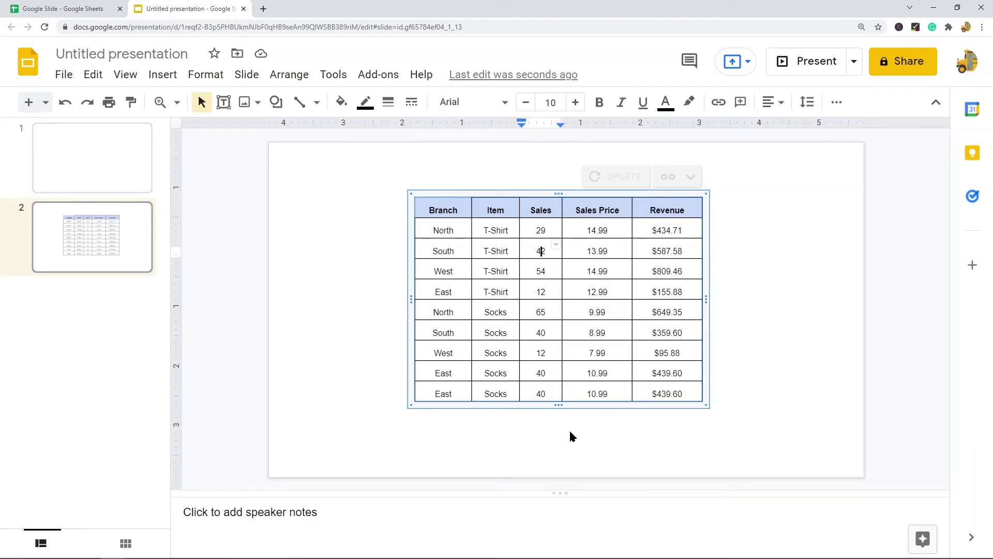
double_click(543, 394)
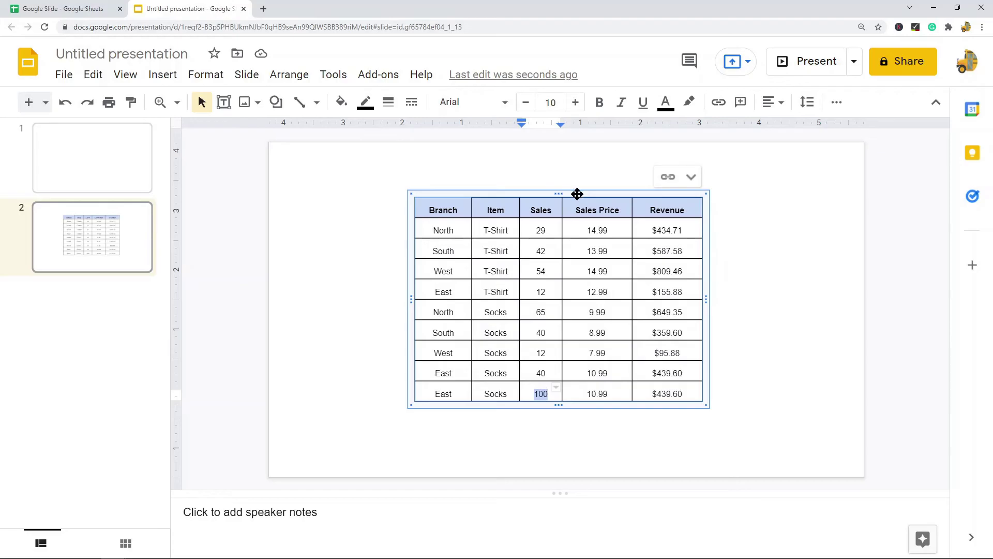
left_click_drag(574, 194, 571, 186)
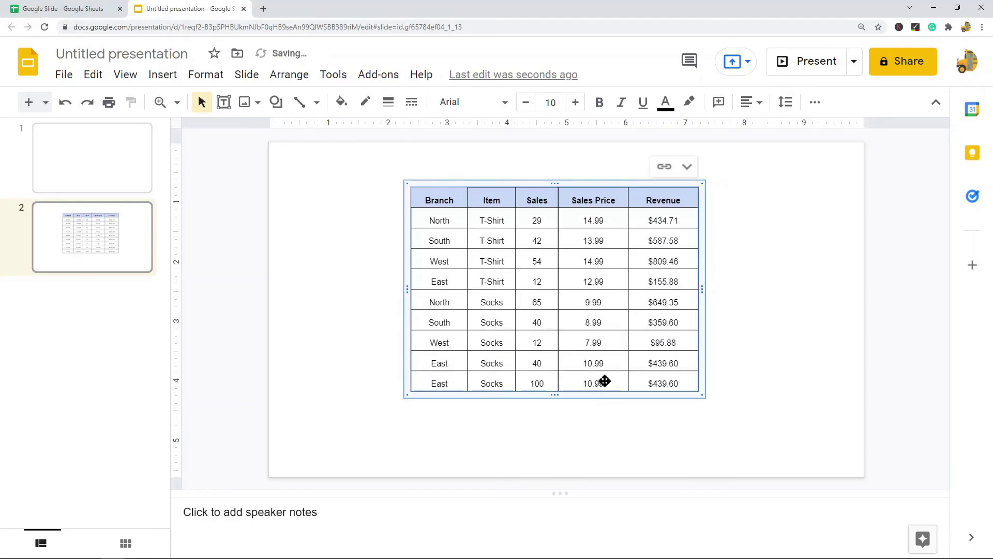
- Copy row 9 (A9:E9) into row 11 of the sheet
left_click(59, 9)
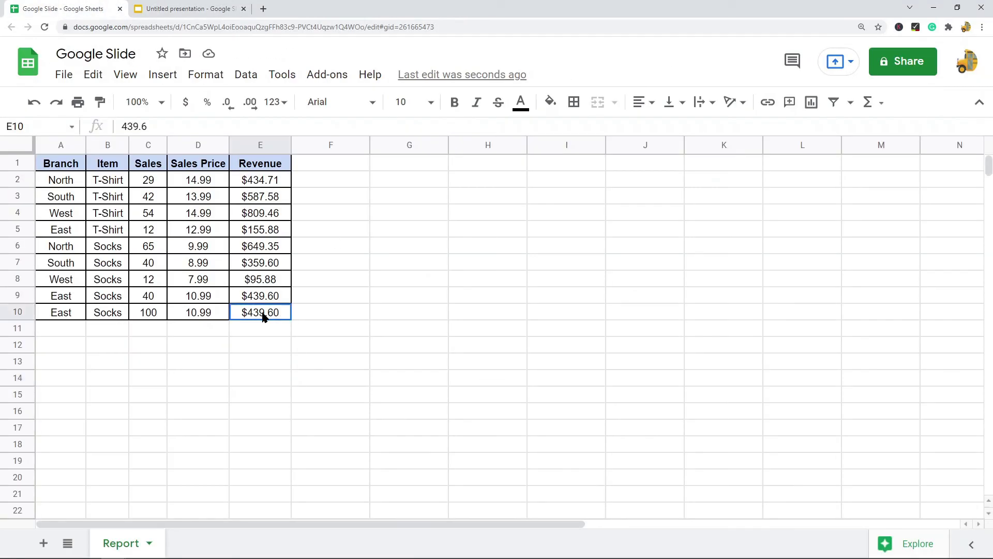
mouse_move(262, 315)
left_mouse_down()
mouse_move(59, 316)
mouse_move(268, 300)
left_mouse_up()
key("ctrl+c")
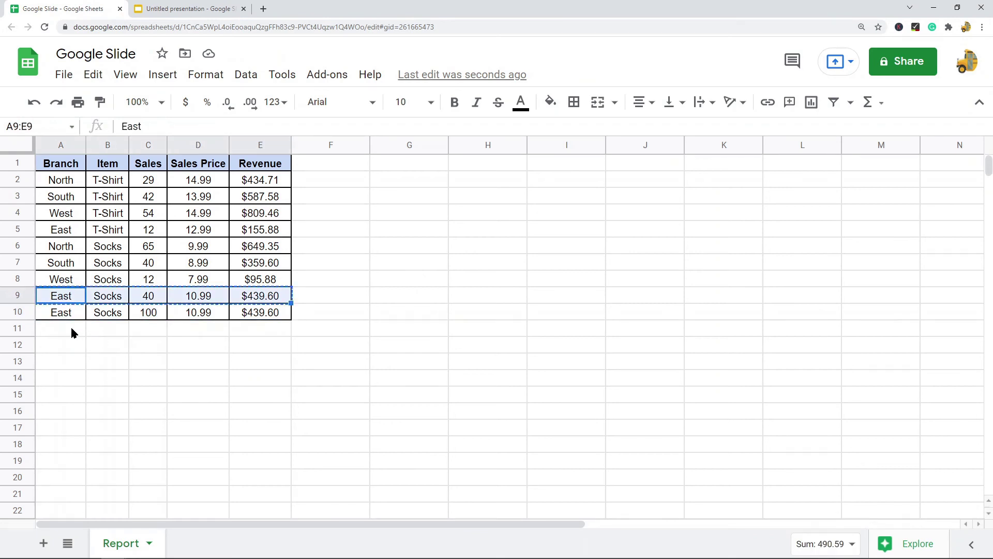
left_click(72, 330)
key("ctrl+v")
left_click(198, 394)
left_click(211, 9)
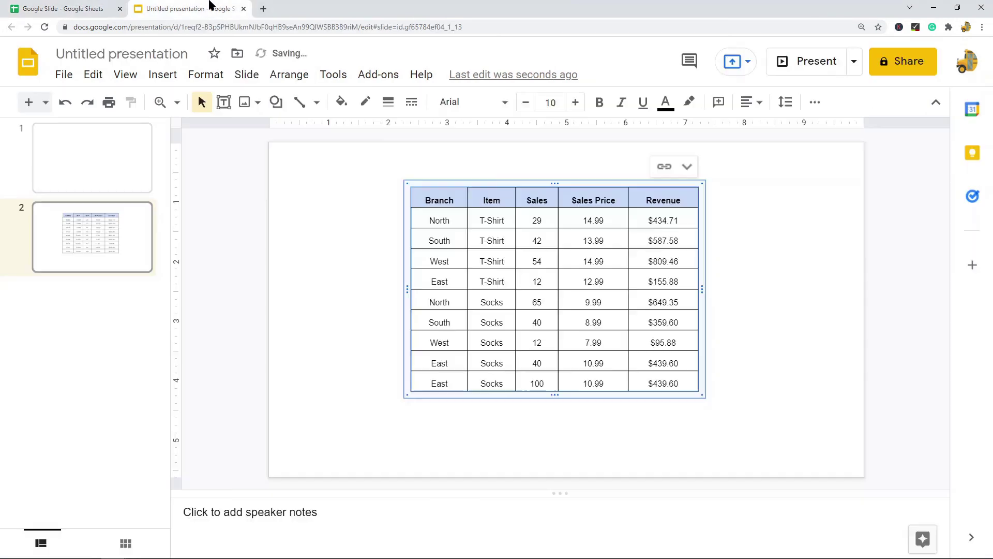
- Change the linked table's range from Report!A1:E10 to Report!A1:E11, checking against the sheet
left_click(688, 171)
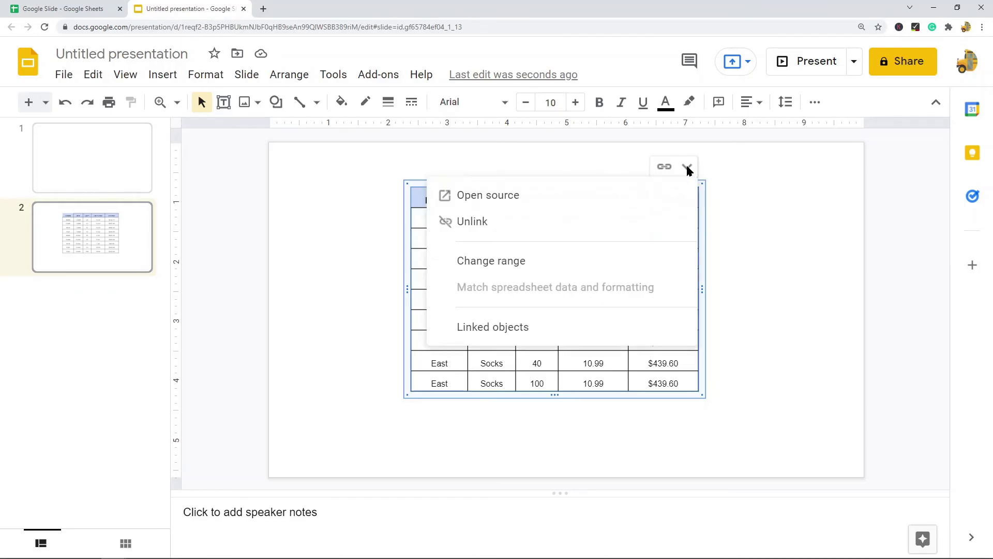
left_click(490, 265)
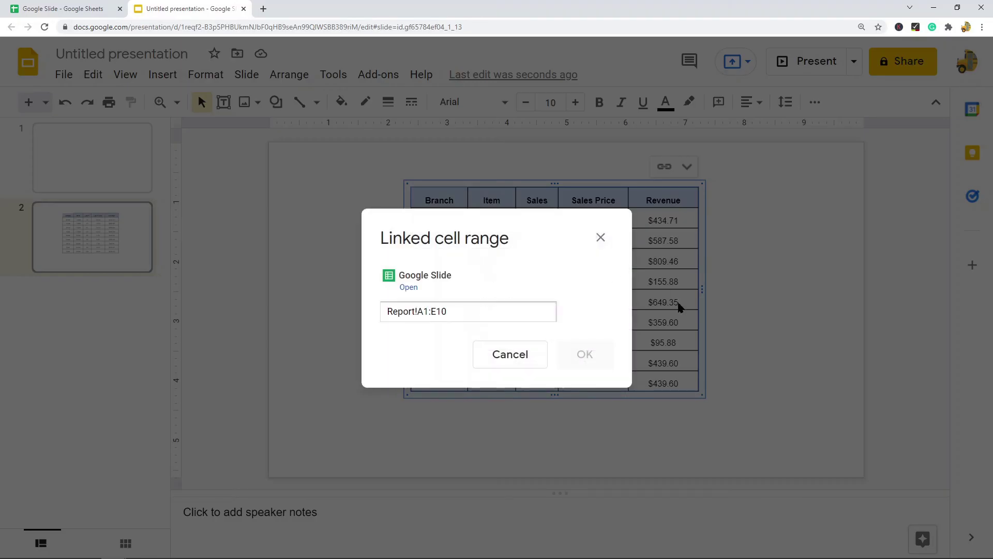
left_click_drag(456, 312, 437, 314)
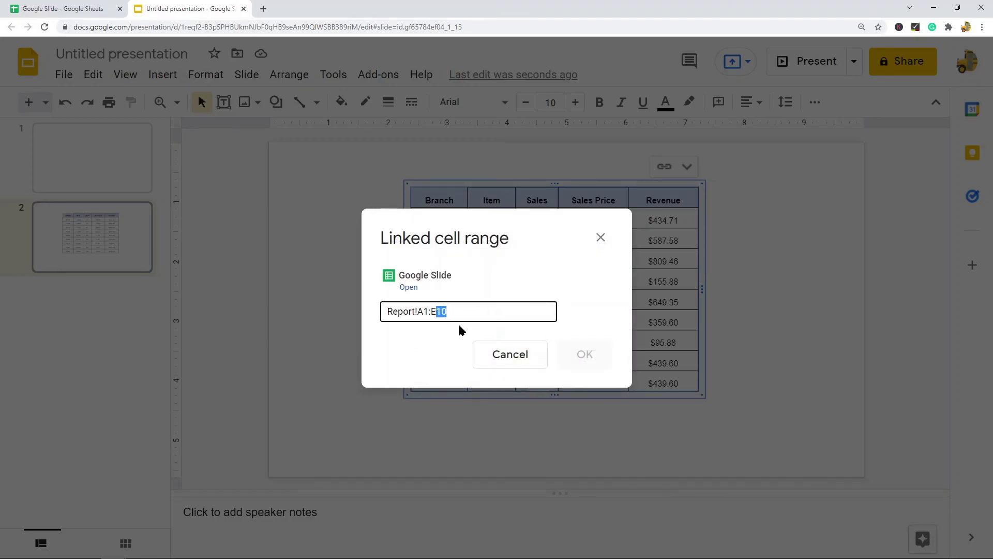
left_click(82, 9)
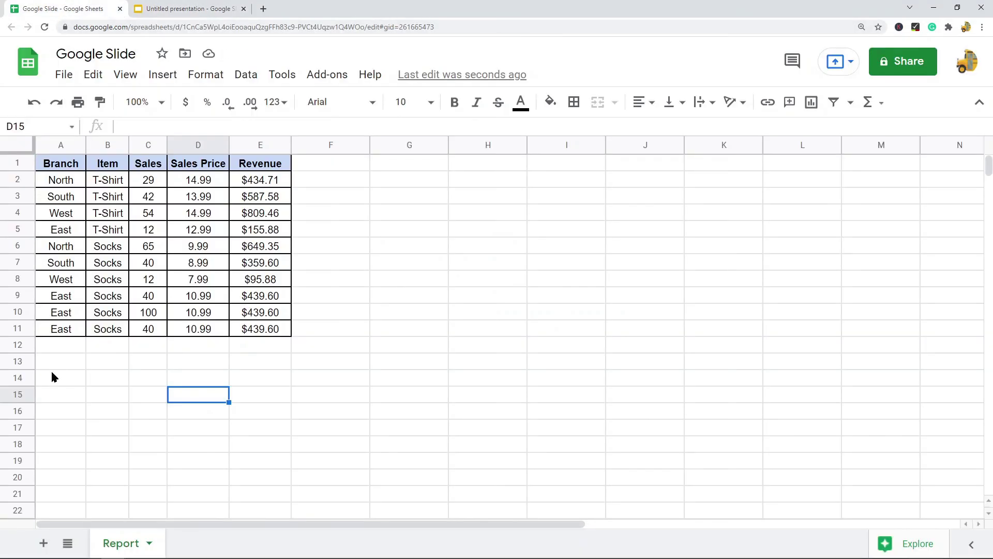
left_click(206, 8)
type("11")
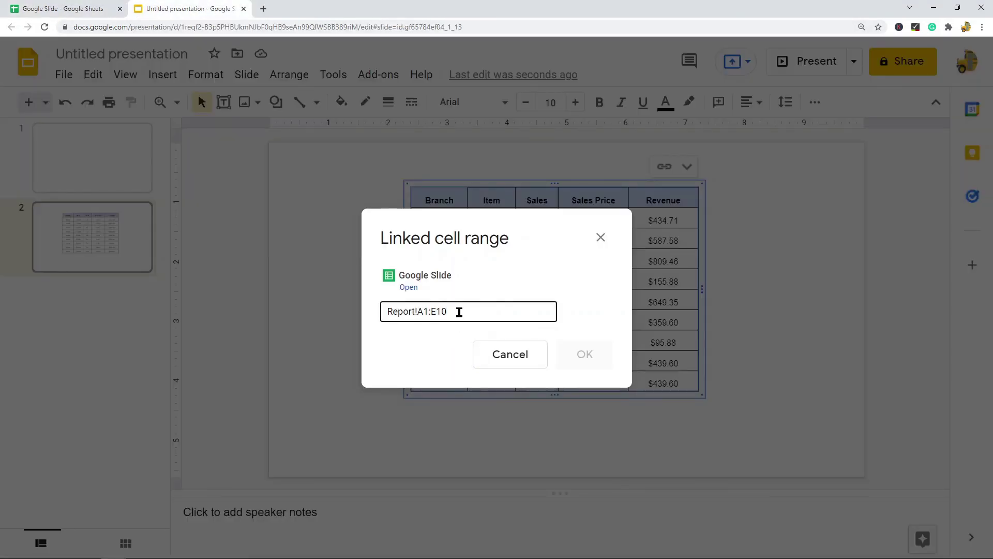
left_click(587, 355)
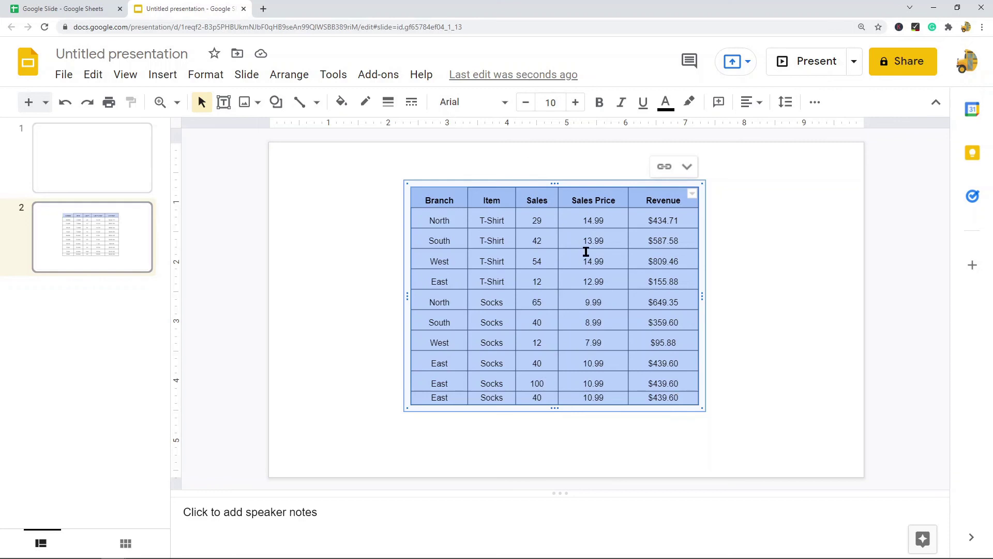
left_click(63, 9)
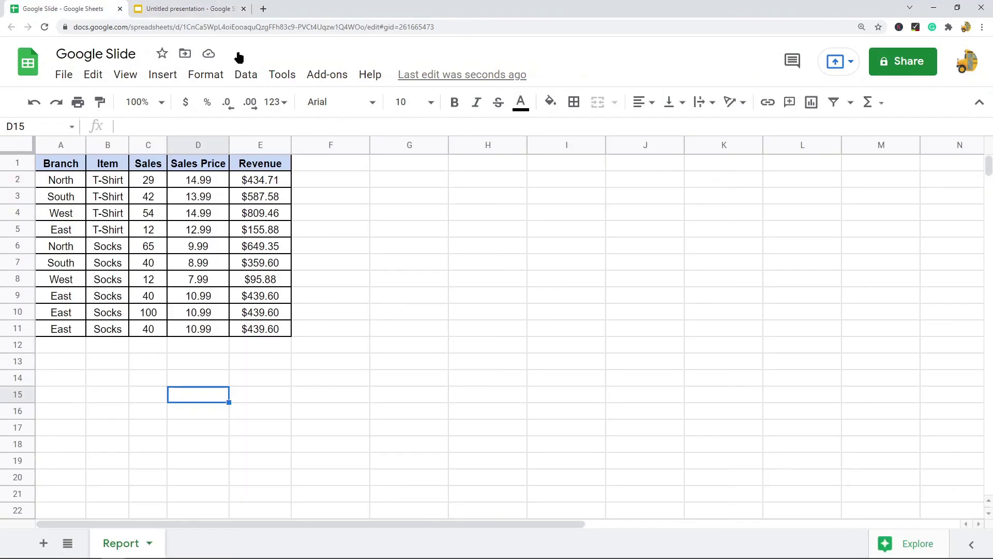
left_click(213, 7)
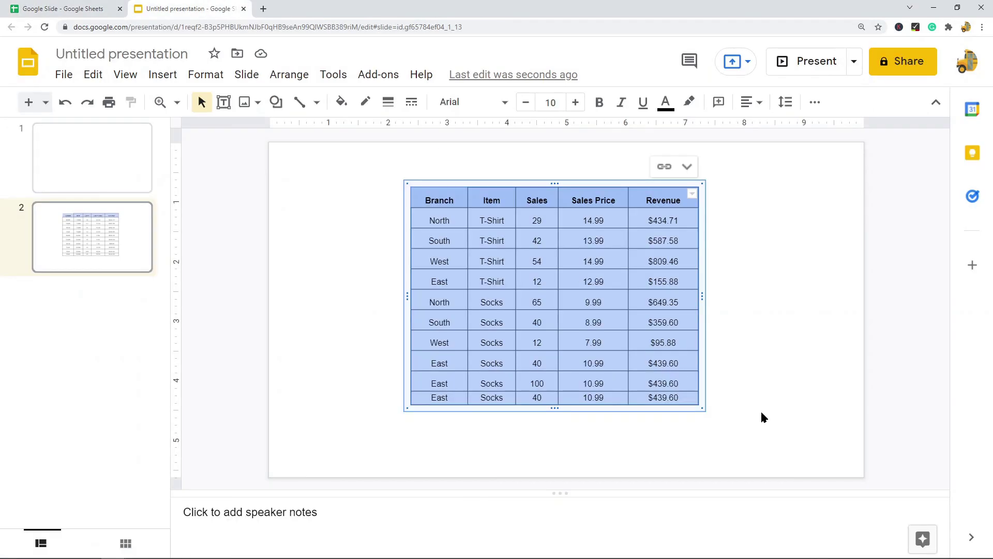